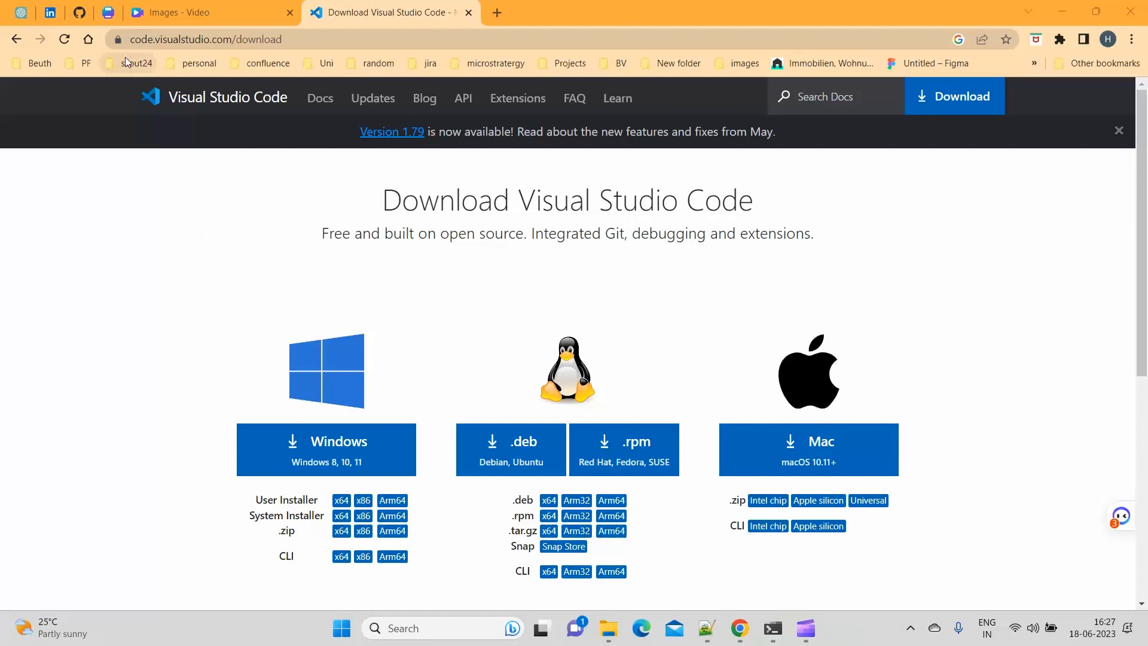
Download the Windows 8, 10, 11 installer from the Visual Studio Code download page.
{"action": "left_click", "coordinate": [311, 44]}
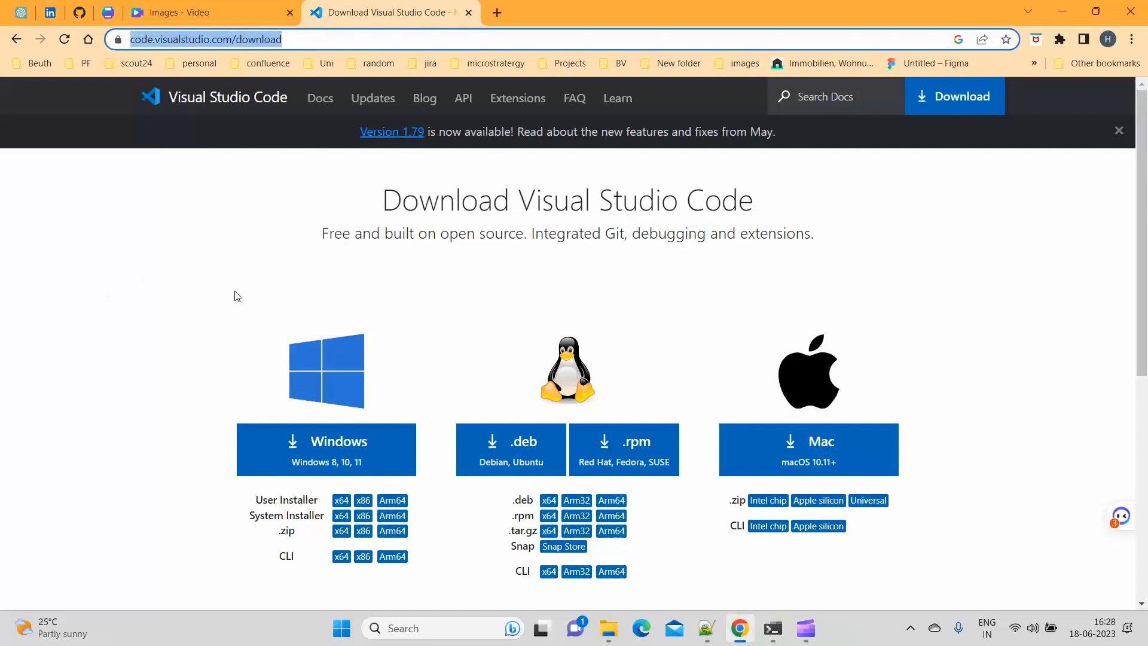
{"action": "scroll", "coordinate": [277, 309], "scroll_direction": "down", "scroll_amount": 1}
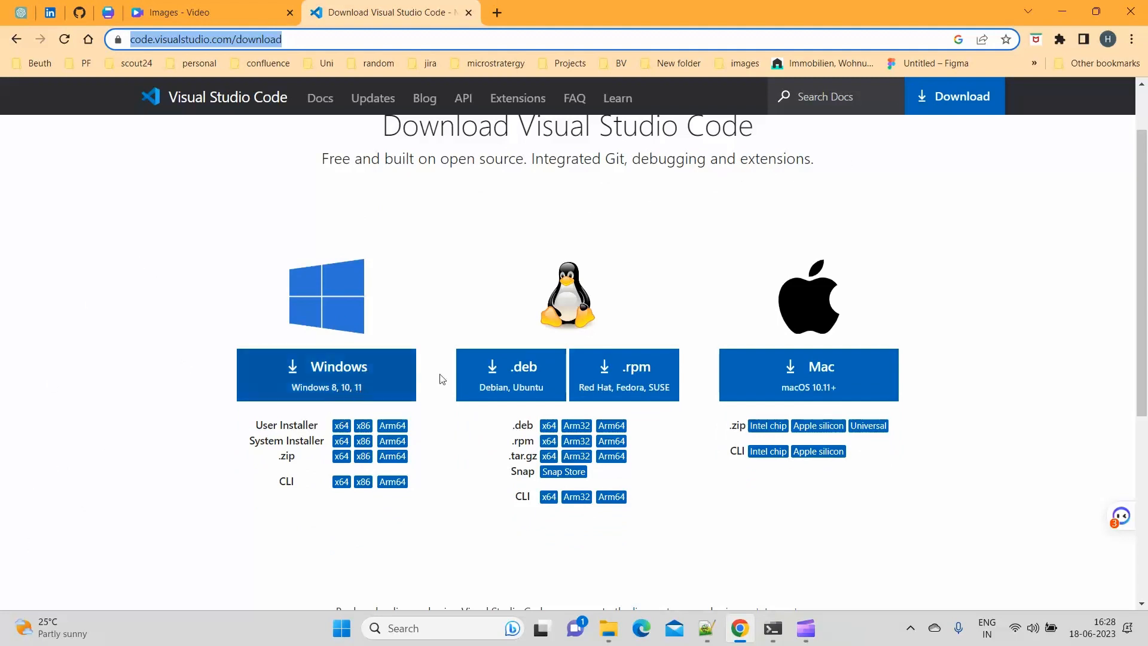
{"action": "left_click", "coordinate": [352, 385]}
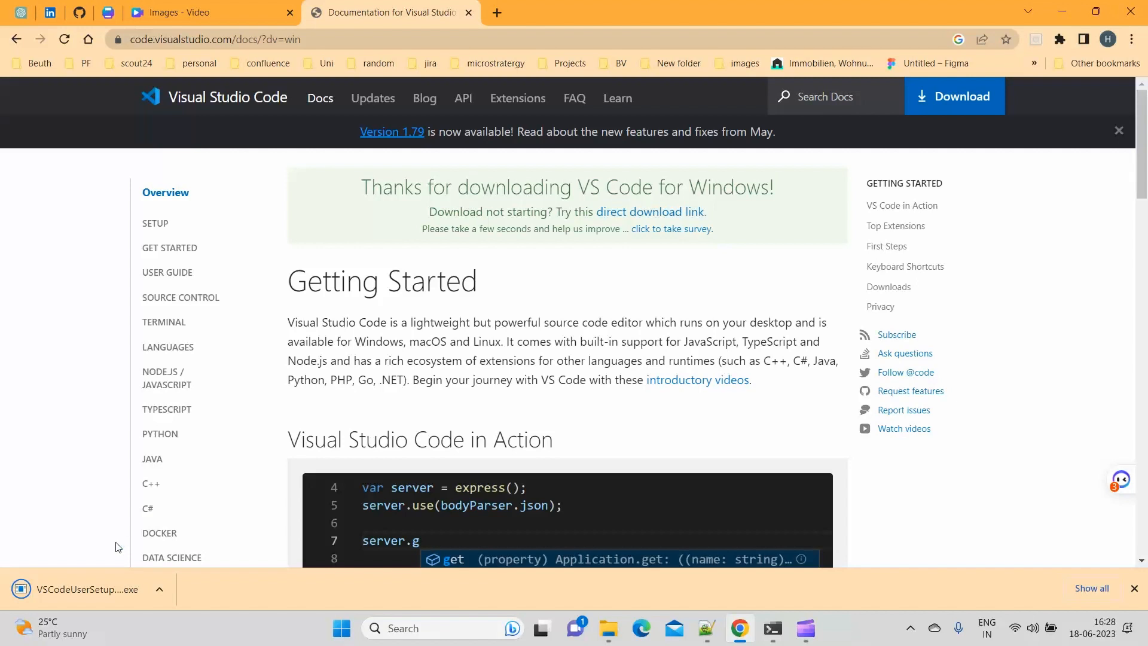
Run the downloaded installer, accept the license agreement, and install Visual Studio Code with the default additional tasks, launching it on completion.
{"action": "left_click", "coordinate": [100, 593]}
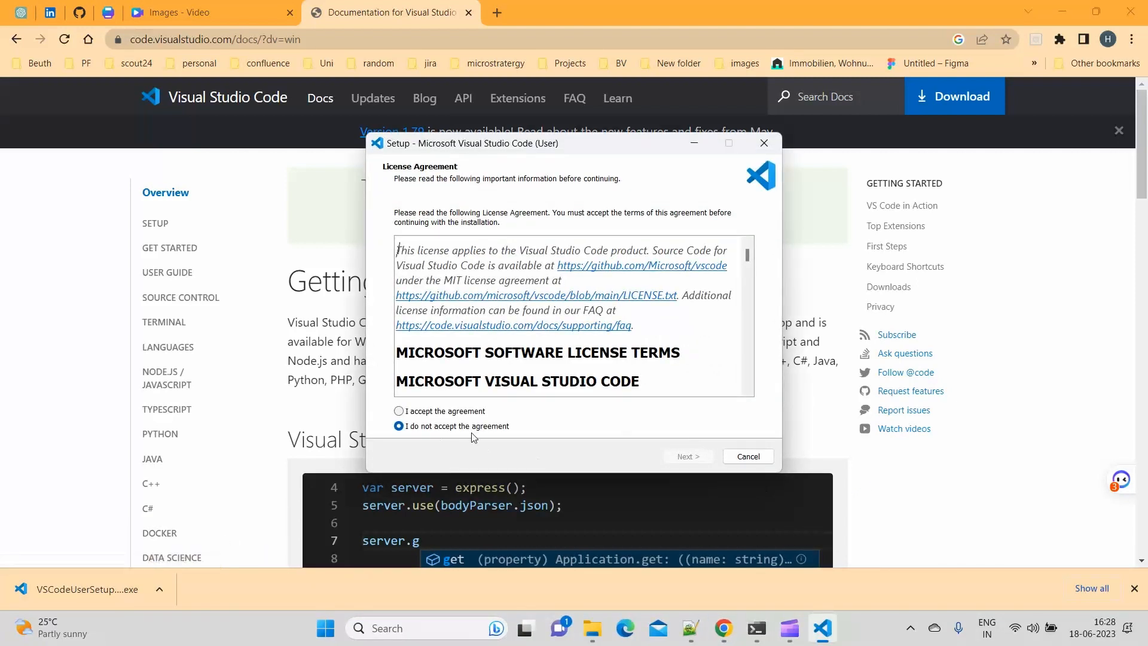
{"action": "left_click", "coordinate": [464, 412]}
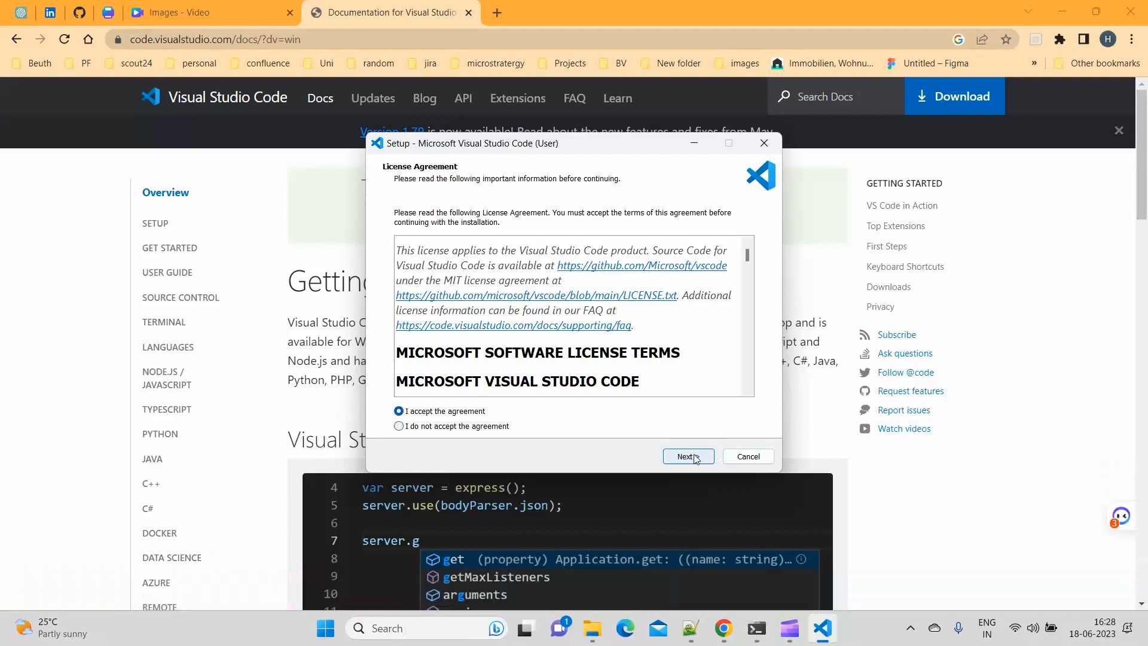
{"action": "left_click", "coordinate": [687, 456]}
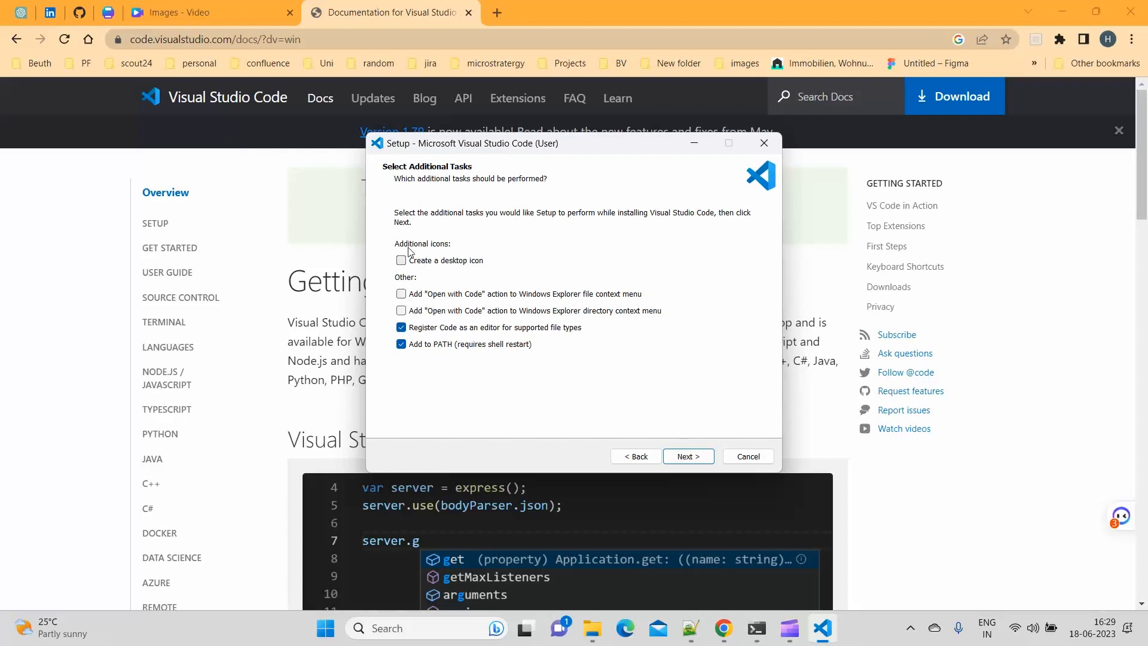
{"action": "left_click", "coordinate": [703, 459]}
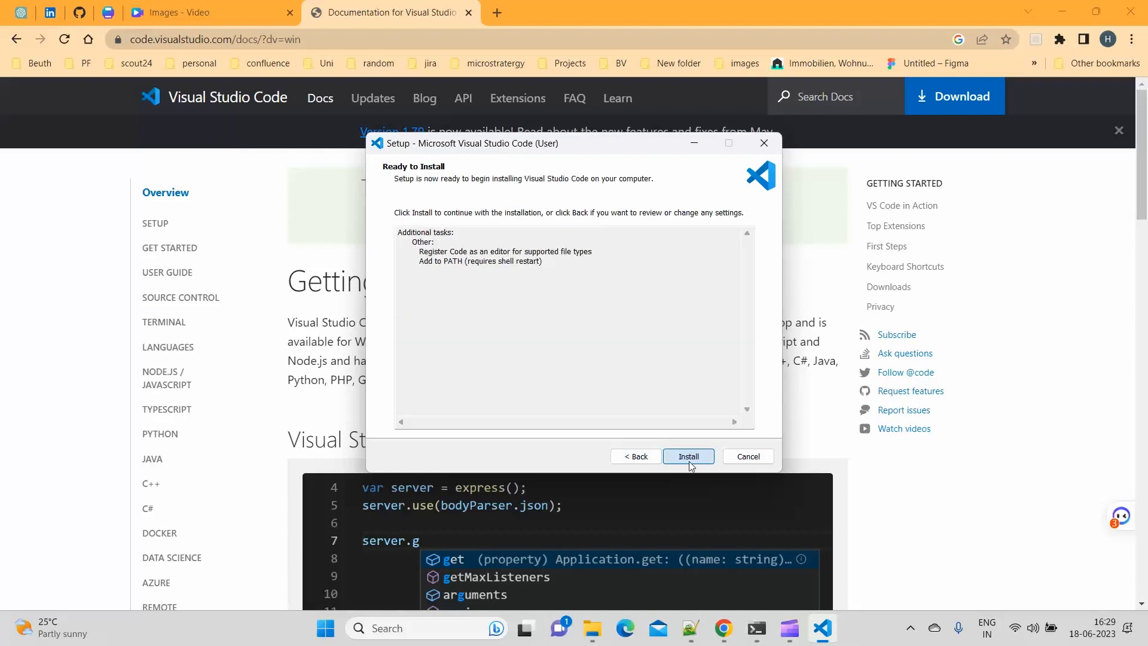
{"action": "left_click", "coordinate": [689, 459]}
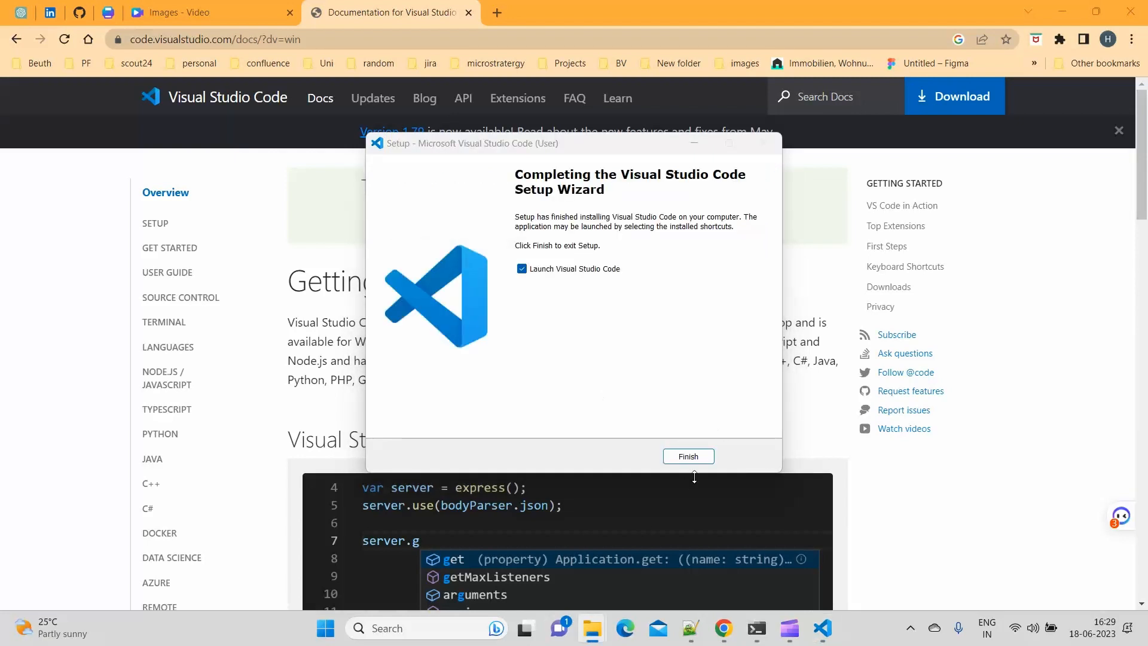
{"action": "left_click", "coordinate": [688, 459]}
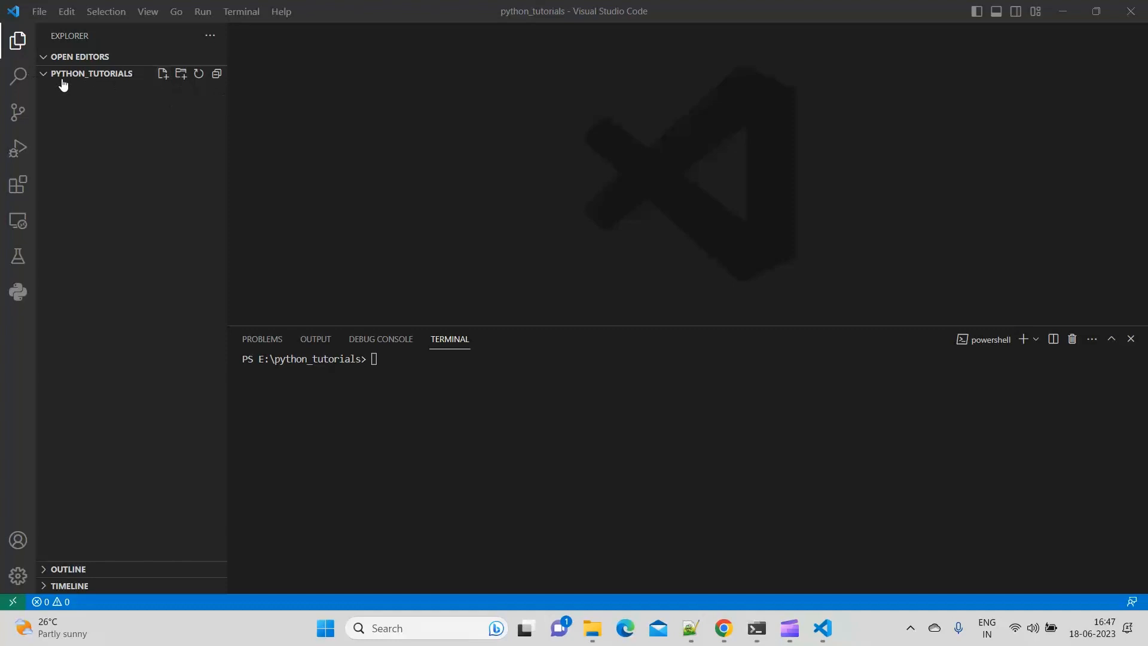
Create a new file named test.py in the python_tutorials folder.
{"action": "left_click", "coordinate": [165, 78]}
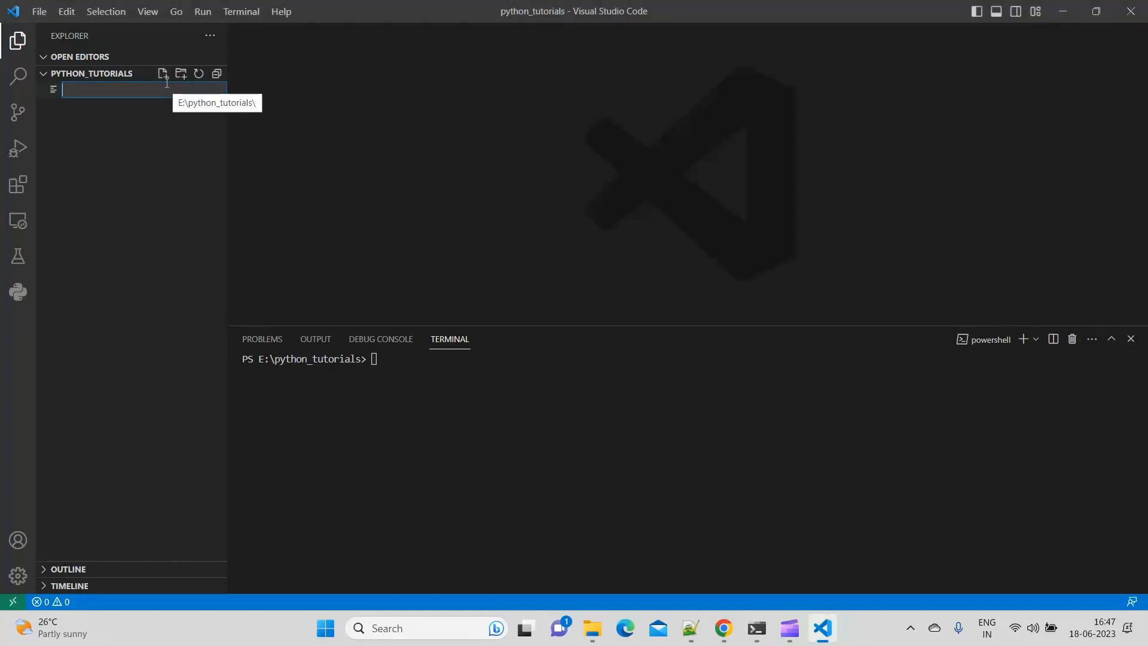
{"action": "type", "text": "te"}
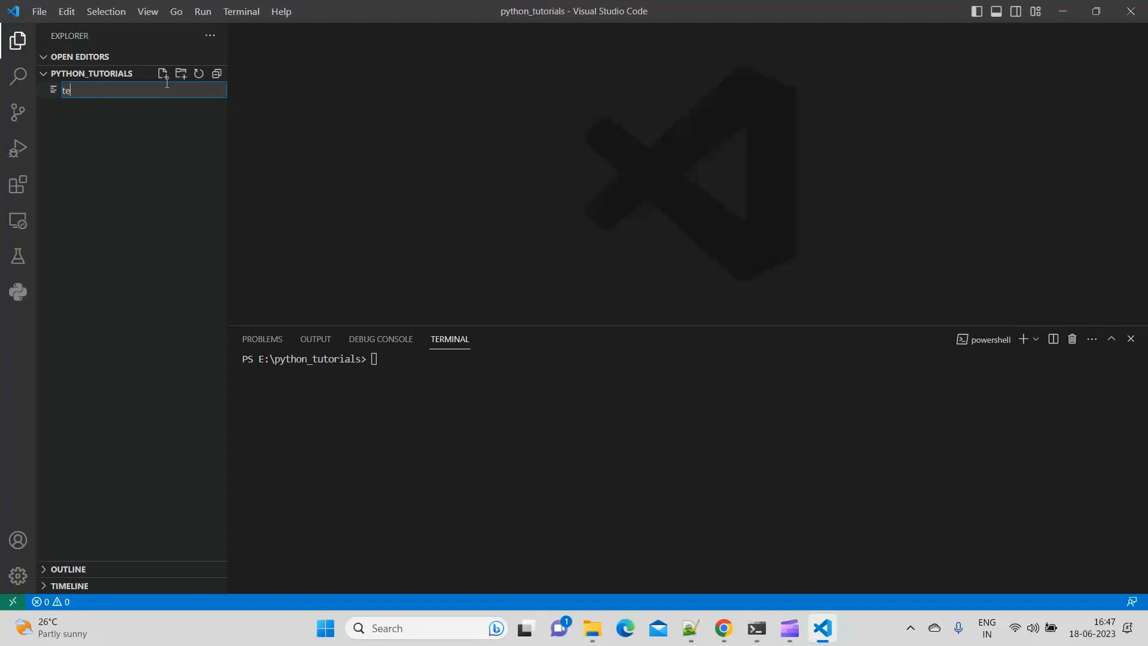
{"action": "type", "text": "st."}
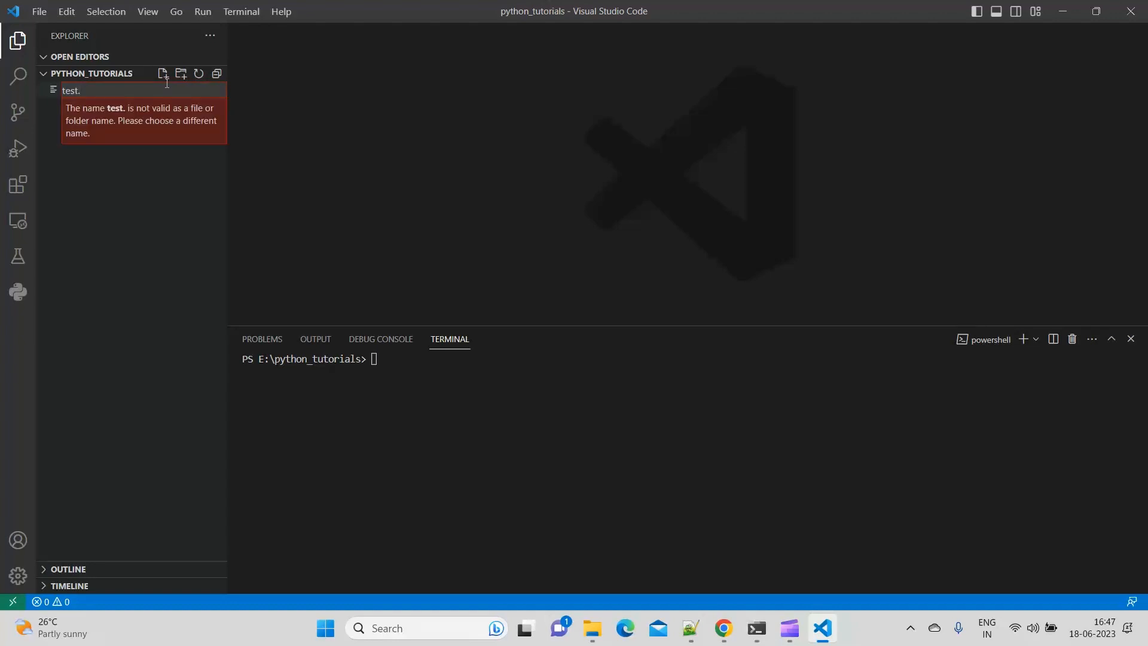
{"action": "type", "text": "py"}
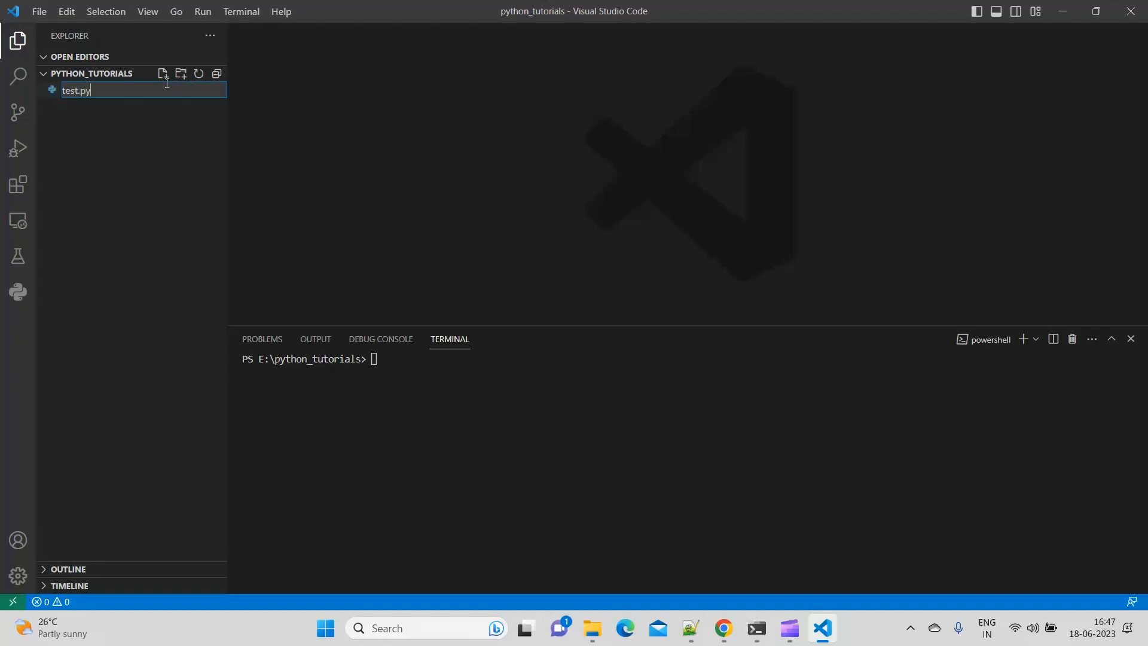
{"action": "key", "text": "Return"}
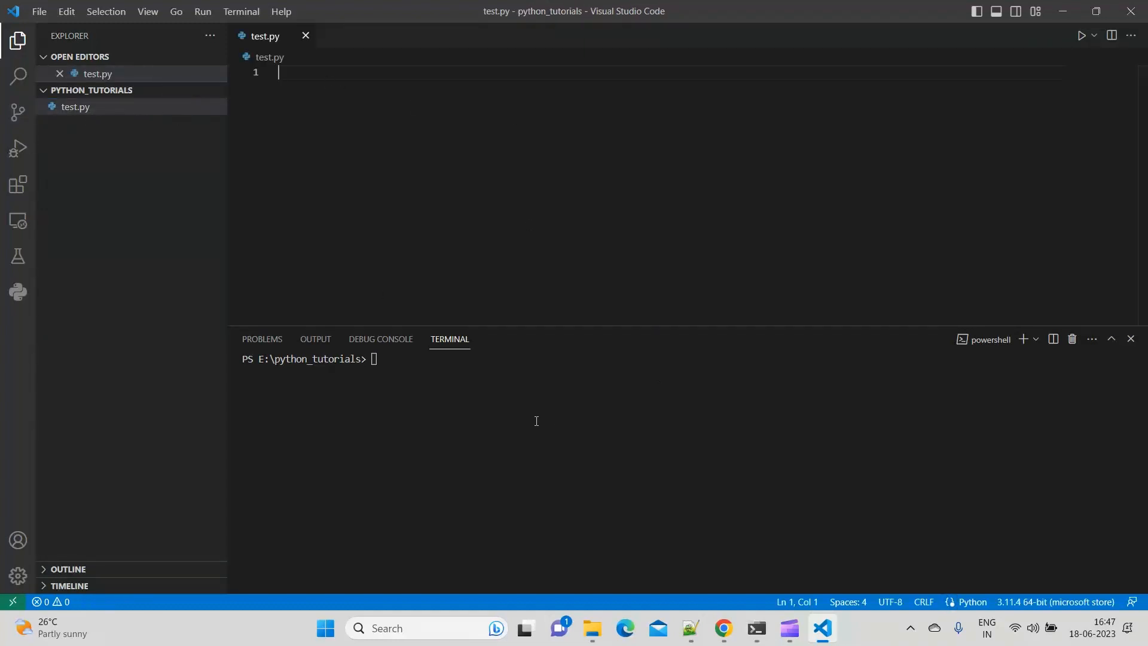
Check the working directory with pwd and the installed Python version with python --version in the terminal.
{"action": "type", "text": "pwd"}
{"action": "key", "text": "Return"}
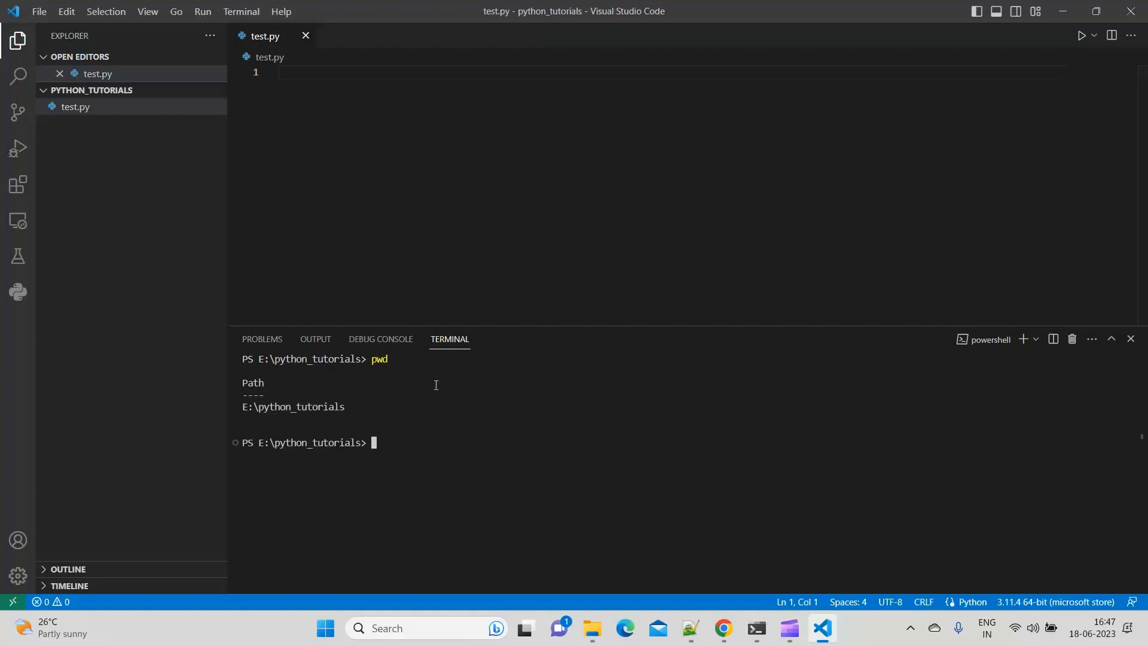
{"action": "type", "text": "python --"}
{"action": "type", "text": "version"}
{"action": "key", "text": "Return"}
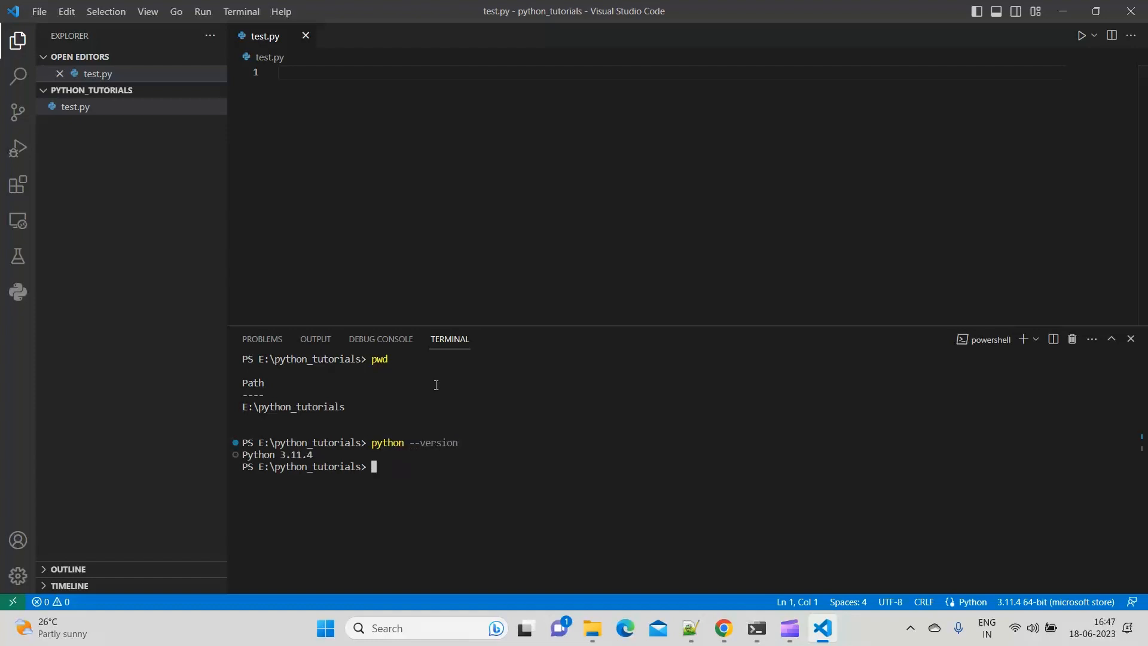
{"action": "left_click_drag", "start_coordinate": [245, 458], "coordinate": [322, 456]}
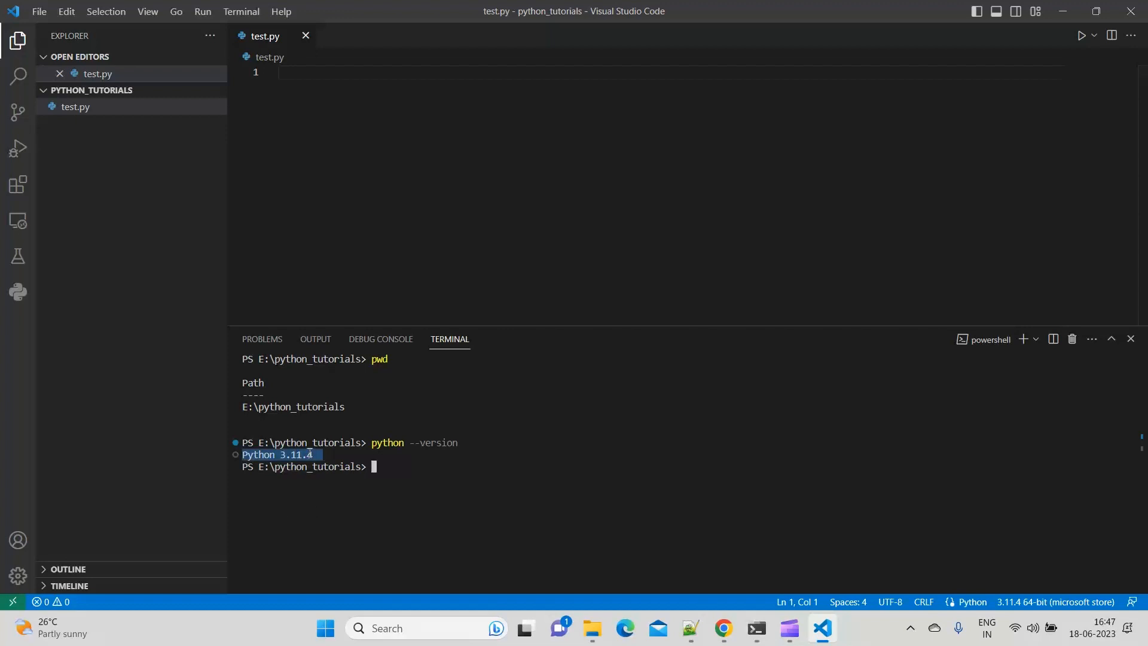
Search the extensions marketplace for python and view the details of Microsoft's Python extension.
{"action": "left_click", "coordinate": [17, 186]}
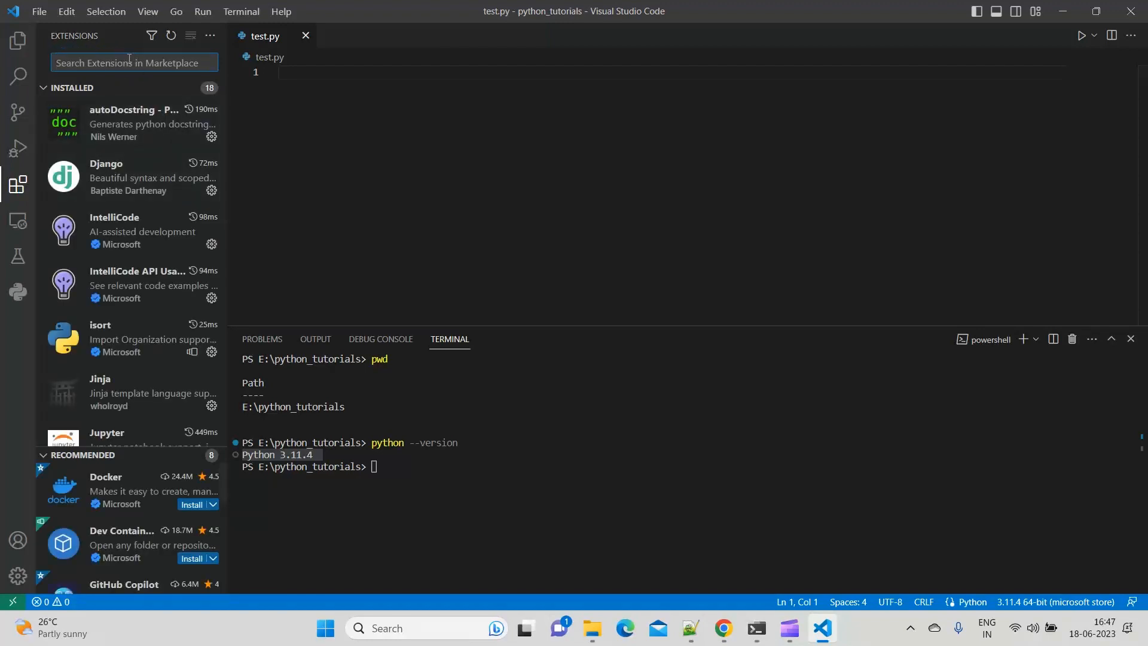
{"action": "type", "text": "pyth"}
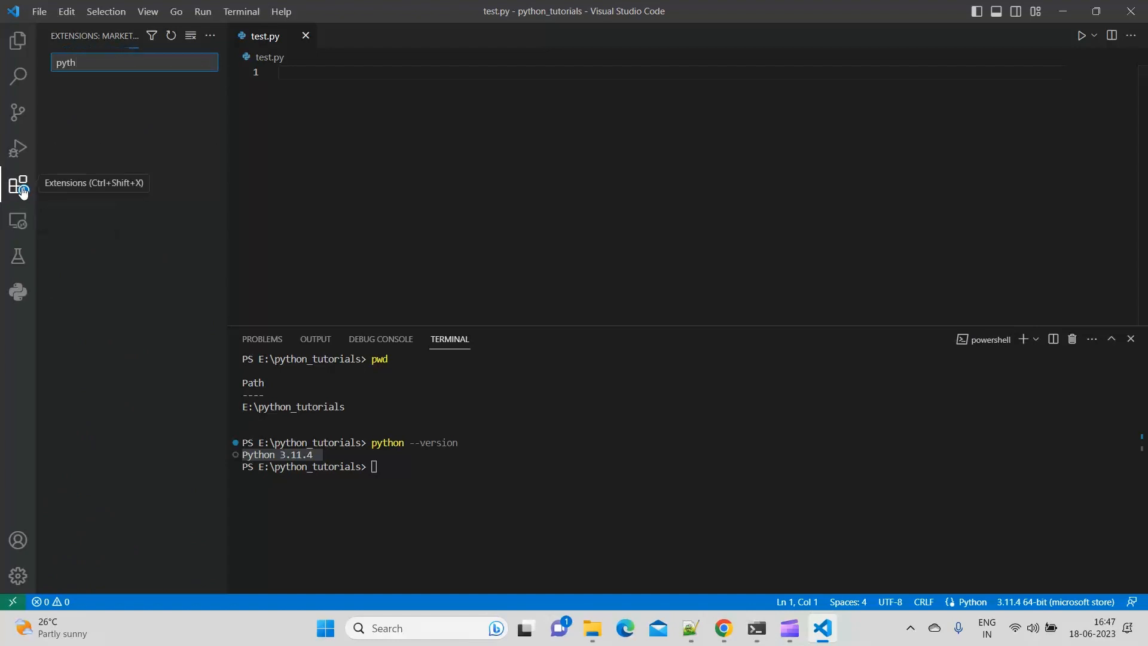
{"action": "type", "text": "on"}
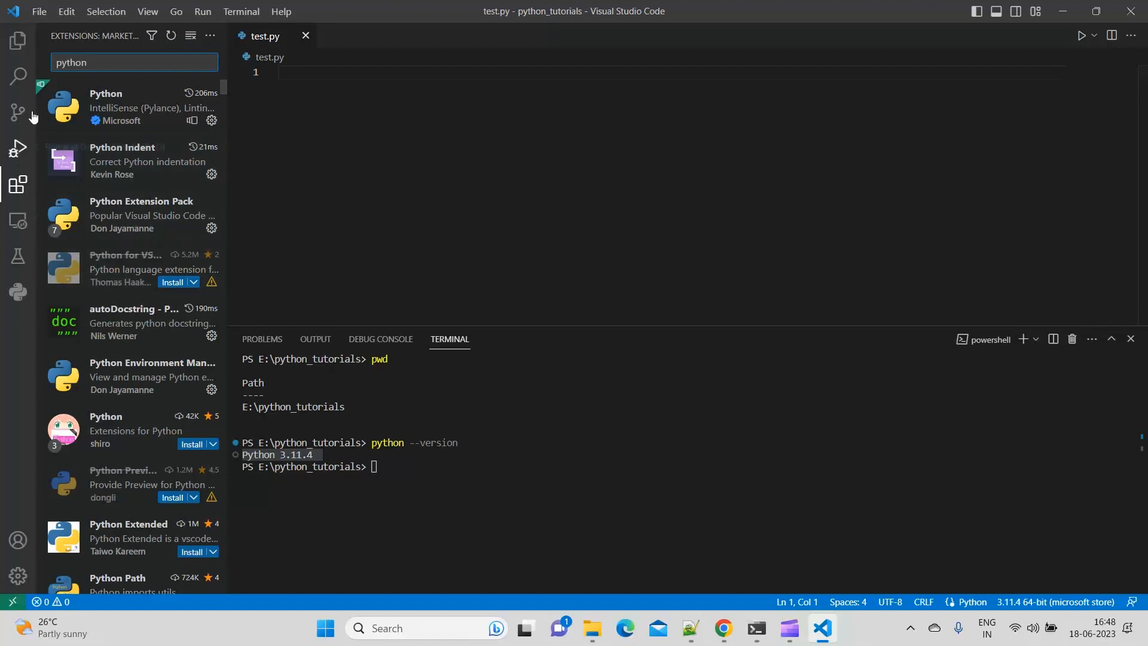
{"action": "left_click", "coordinate": [141, 118]}
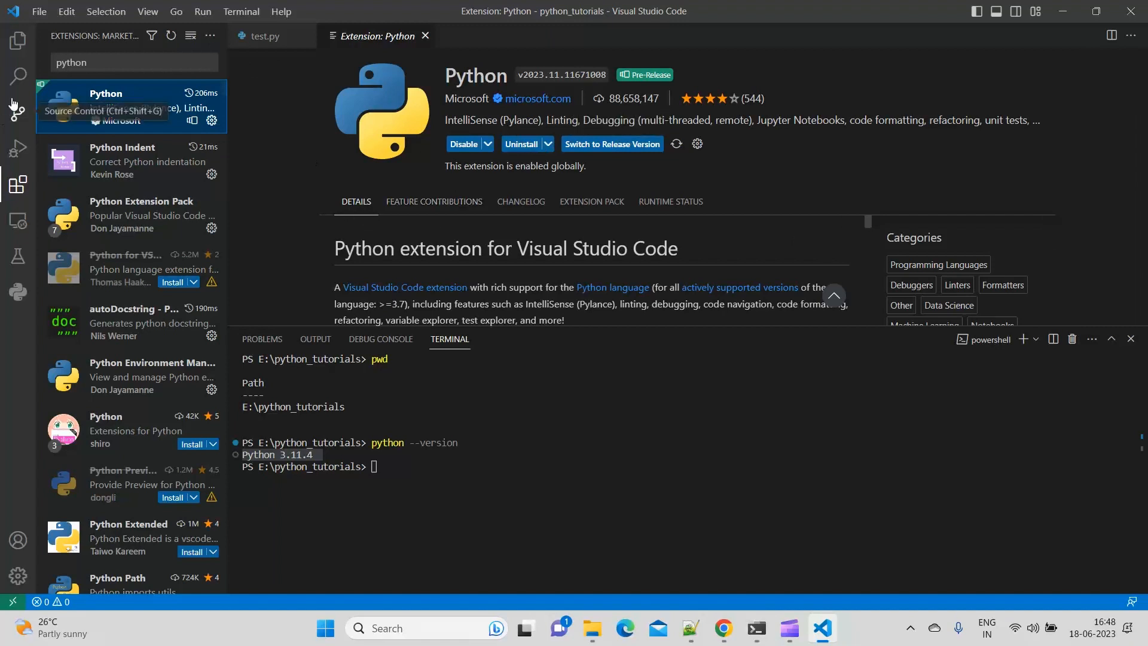
Return to test.py, write print("Hello World!") on line 1, and save the file.
{"action": "left_click", "coordinate": [17, 41]}
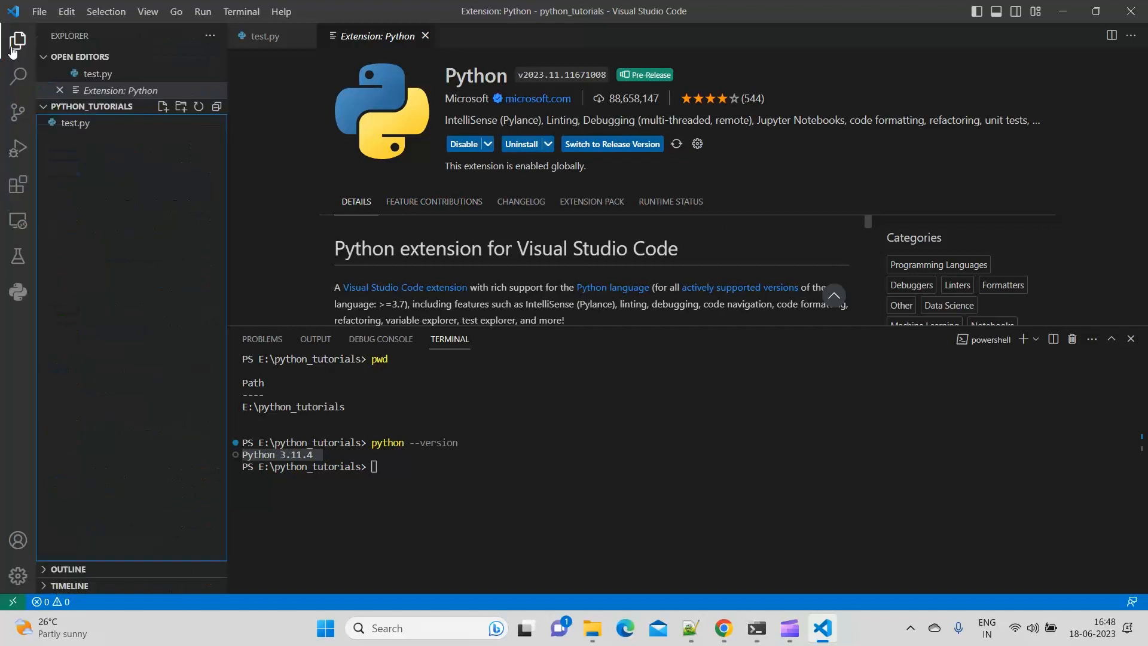
{"action": "left_click", "coordinate": [117, 125]}
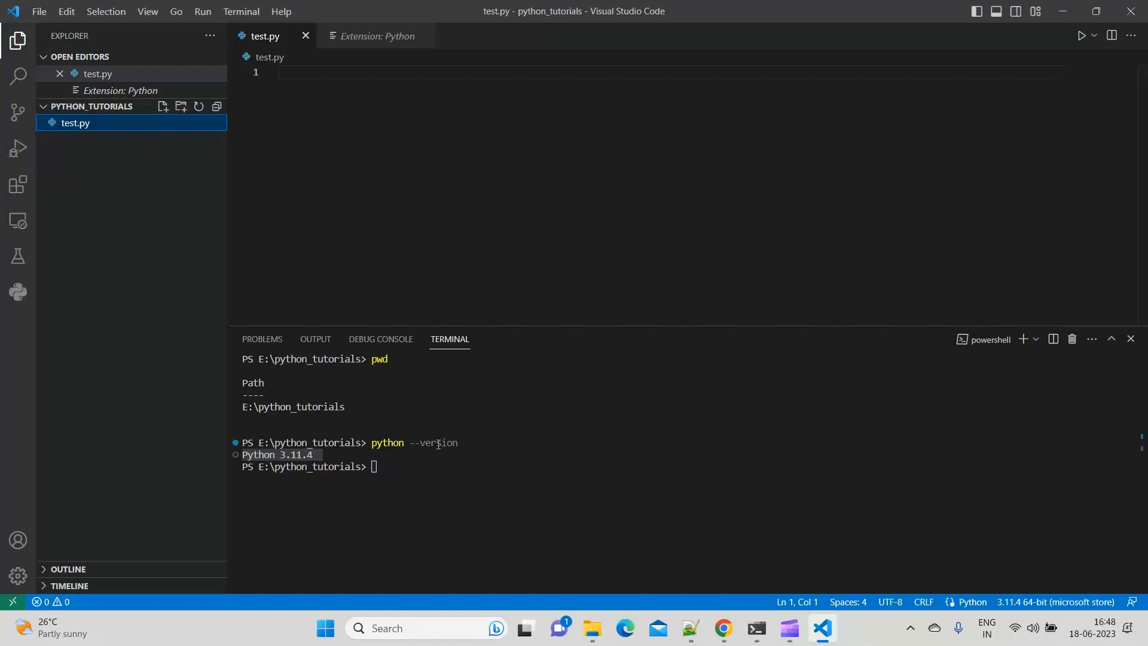
{"action": "left_click", "coordinate": [457, 475]}
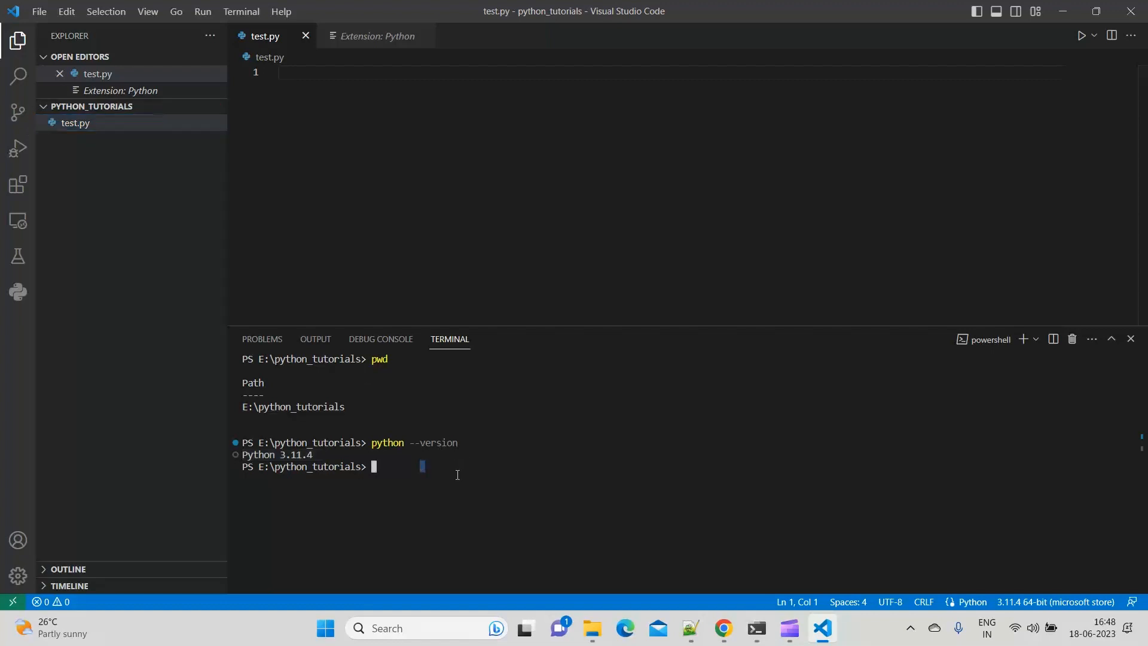
{"action": "left_click", "coordinate": [328, 88]}
{"action": "type", "text": "print"}
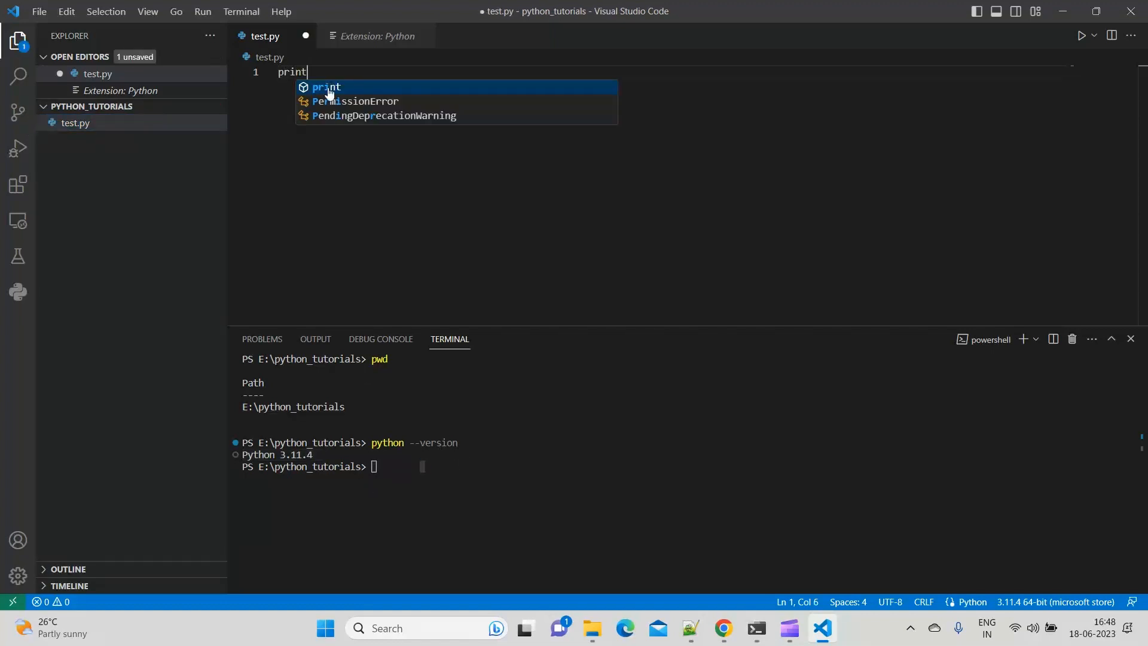
{"action": "type", "text": "(\"Hello"}
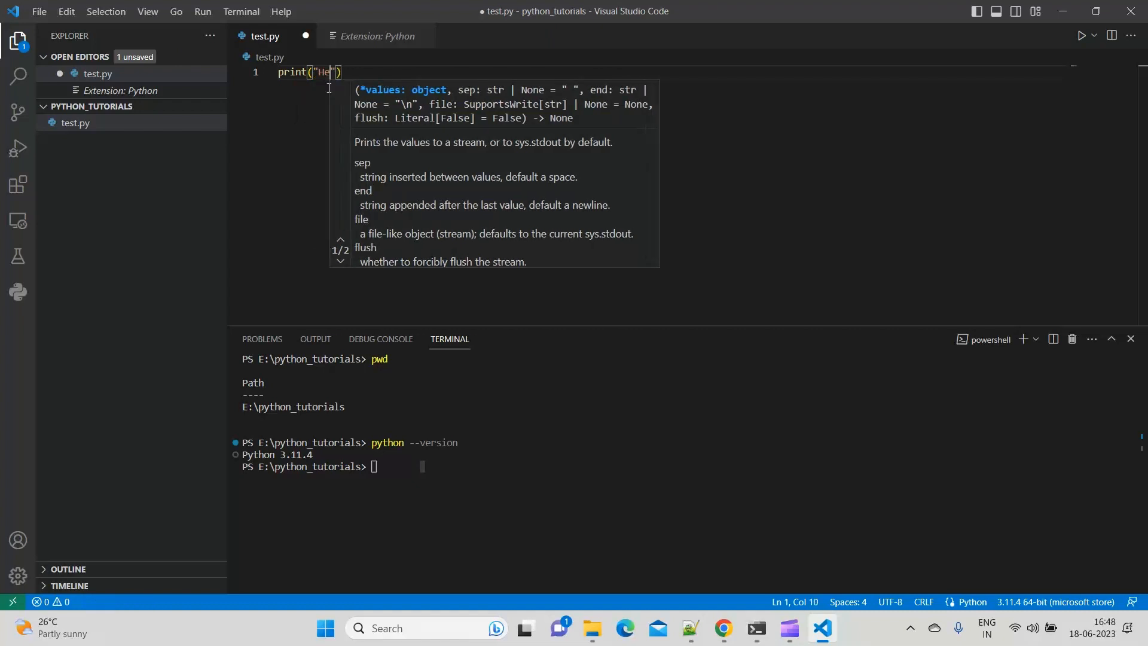
{"action": "type", "text": " World"}
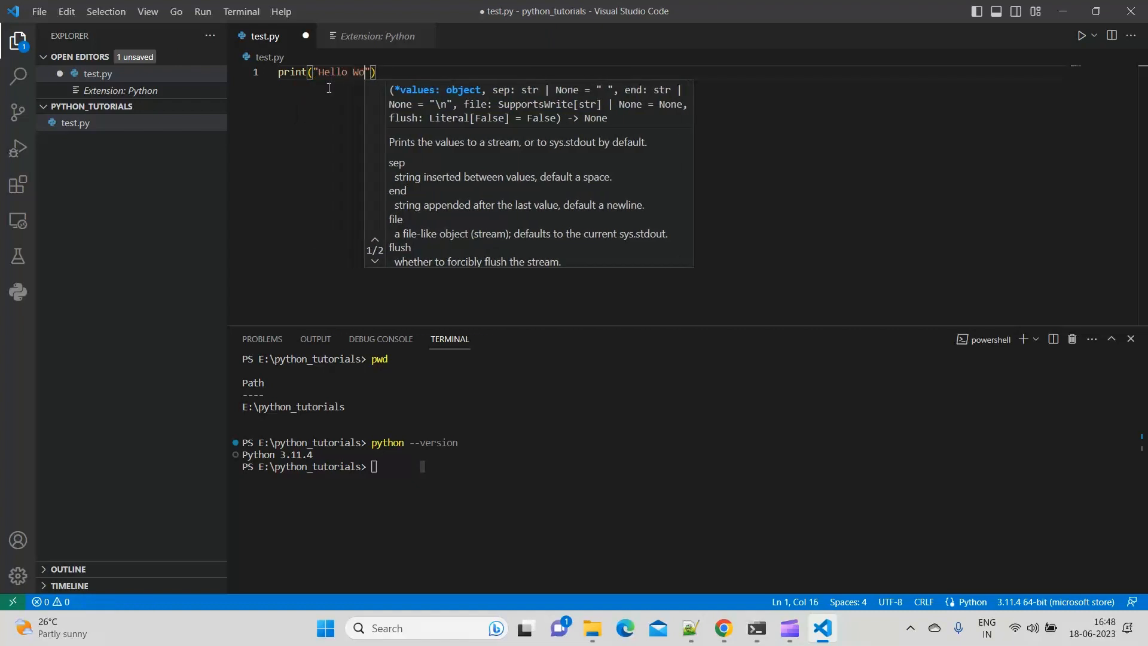
{"action": "type", "text": "!"}
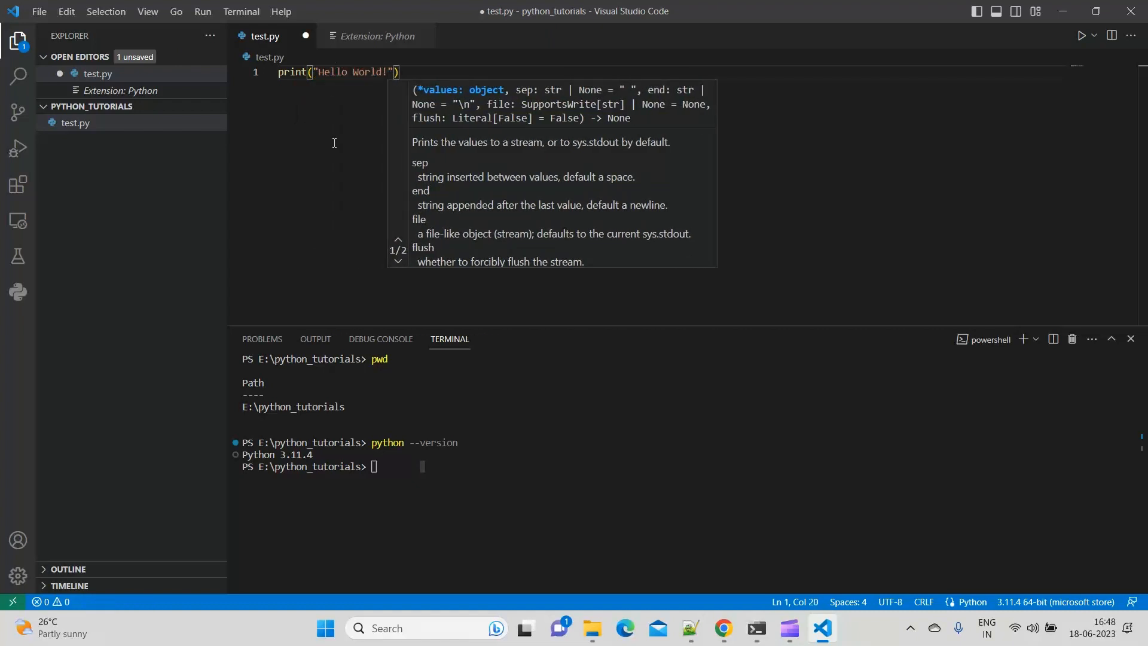
{"action": "key", "text": "End"}
{"action": "key", "text": "ctrl+s"}
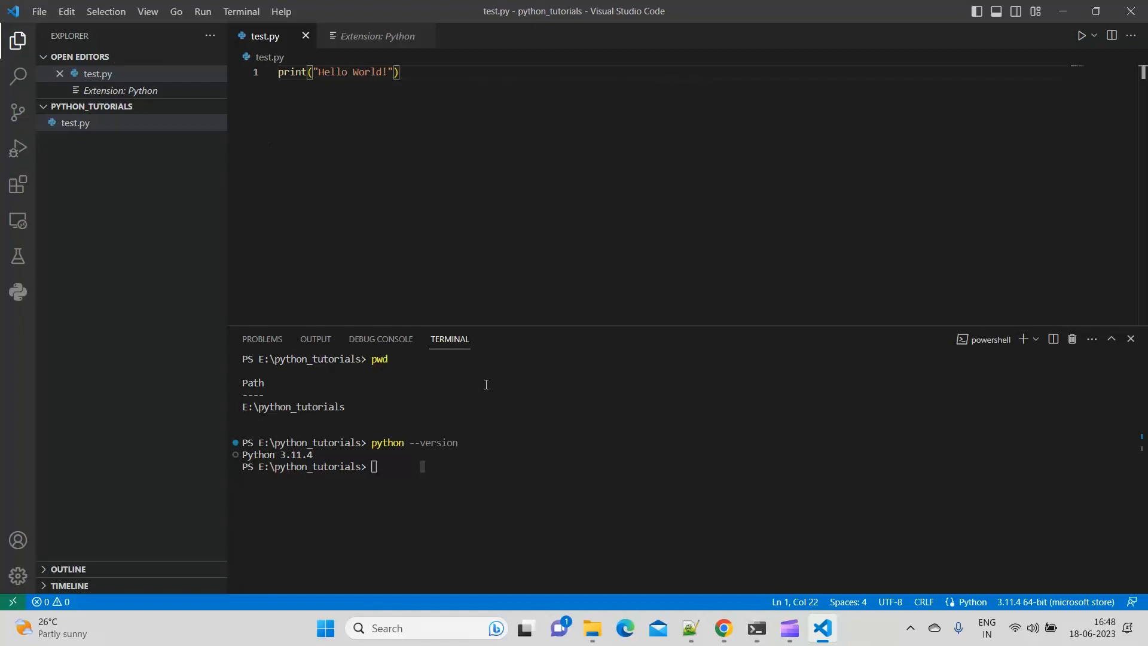
Run the script in the terminal with python test.py.
{"action": "left_click", "coordinate": [485, 447]}
{"action": "type", "text": "python test.py"}
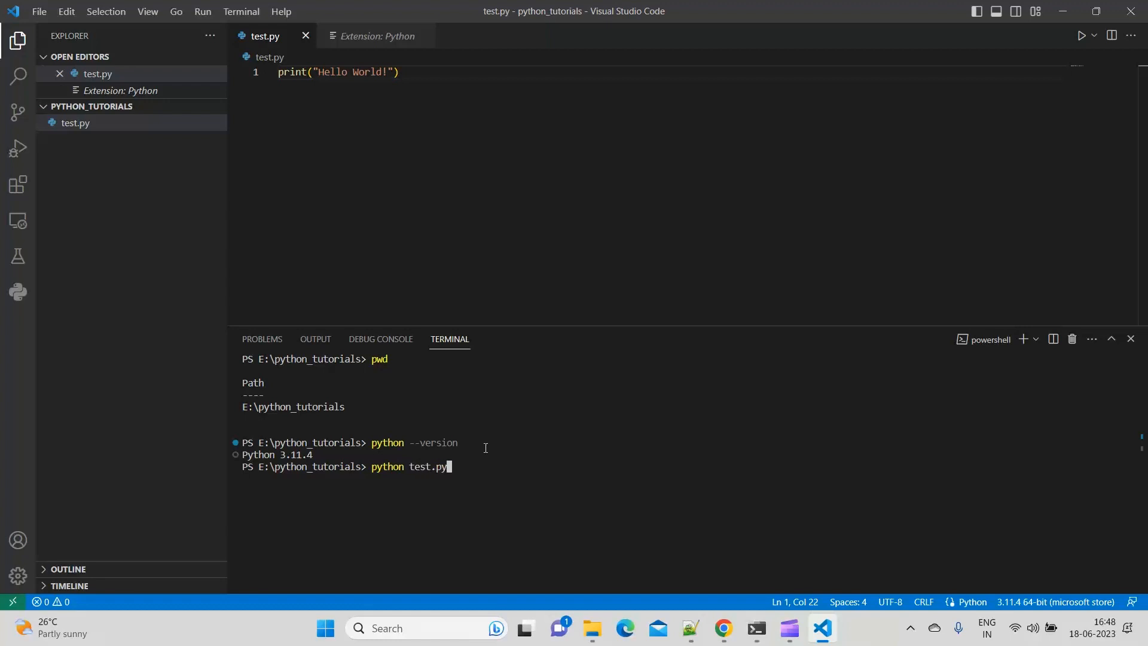
{"action": "key", "text": "Return"}
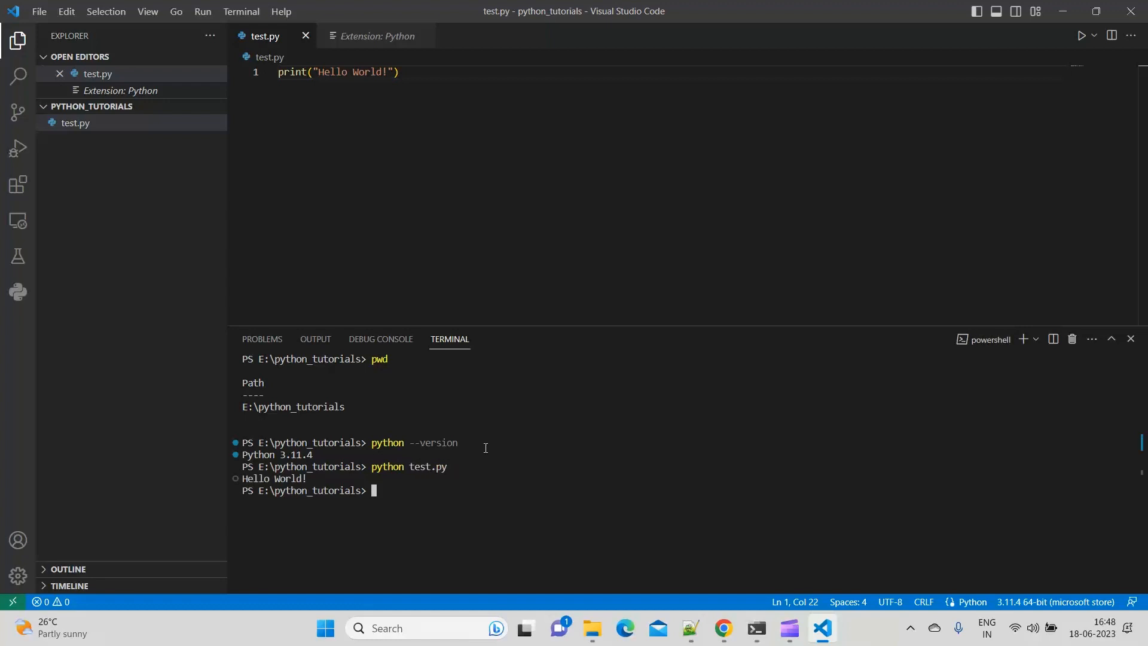